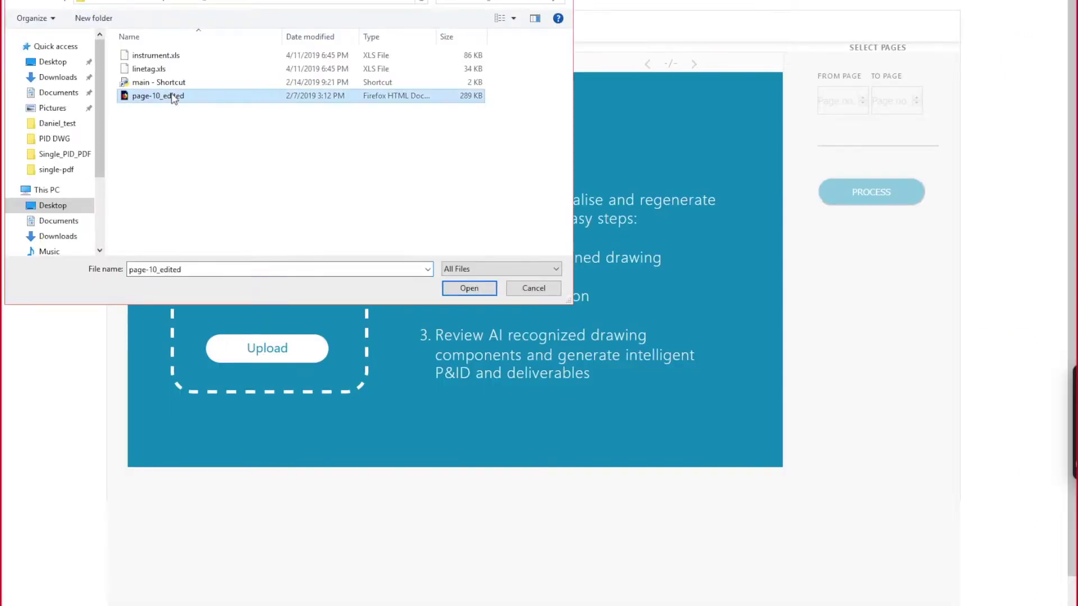
# Upload page-10_edited.pdf and run AI recognition on page 1 to page 1 only
pyautogui.click(472, 288)
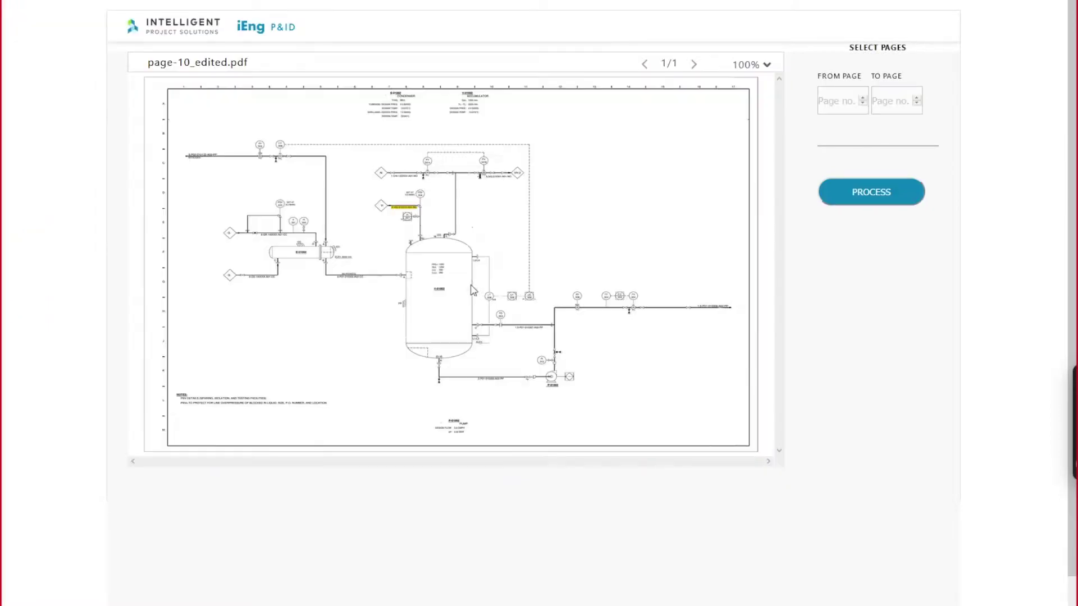
pyautogui.click(834, 102)
pyautogui.write('1')
pyautogui.press('Tab')
pyautogui.write('1')
pyautogui.click(867, 193)
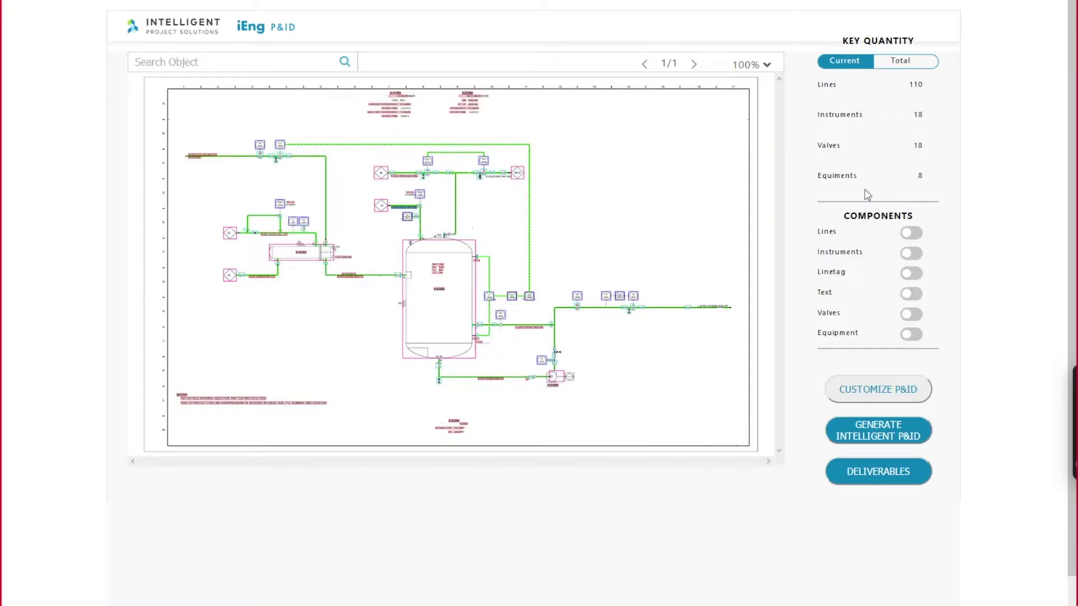
# Zoom the recognized drawing to 200%, pan across it, then return to 100%
pyautogui.click(744, 66)
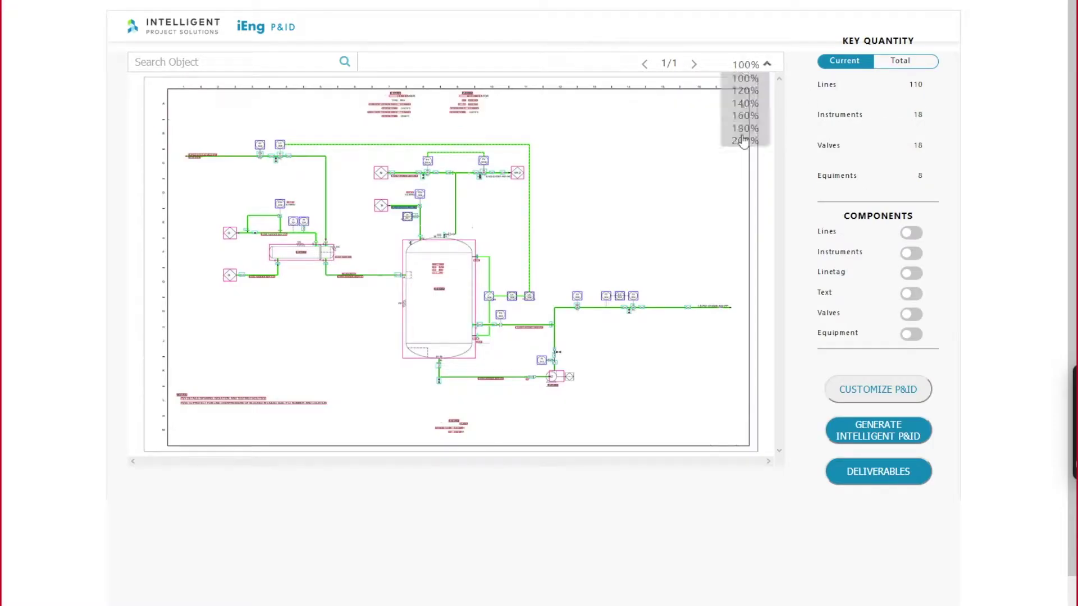
pyautogui.click(743, 142)
pyautogui.scroll(-8, 772, 327)
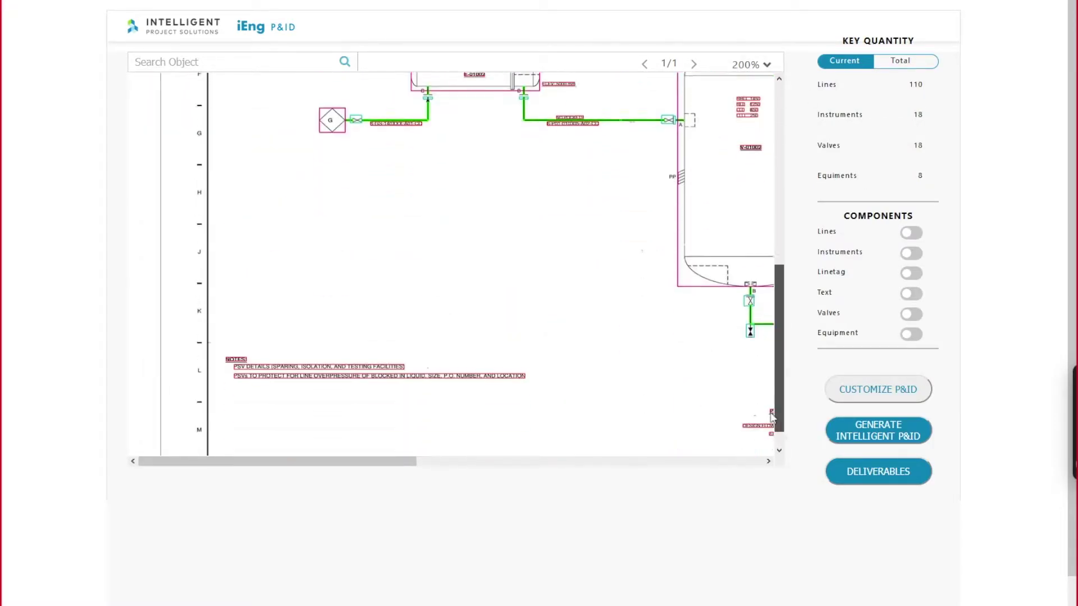
pyautogui.moveTo(412, 463); pyautogui.dragTo(775, 466)
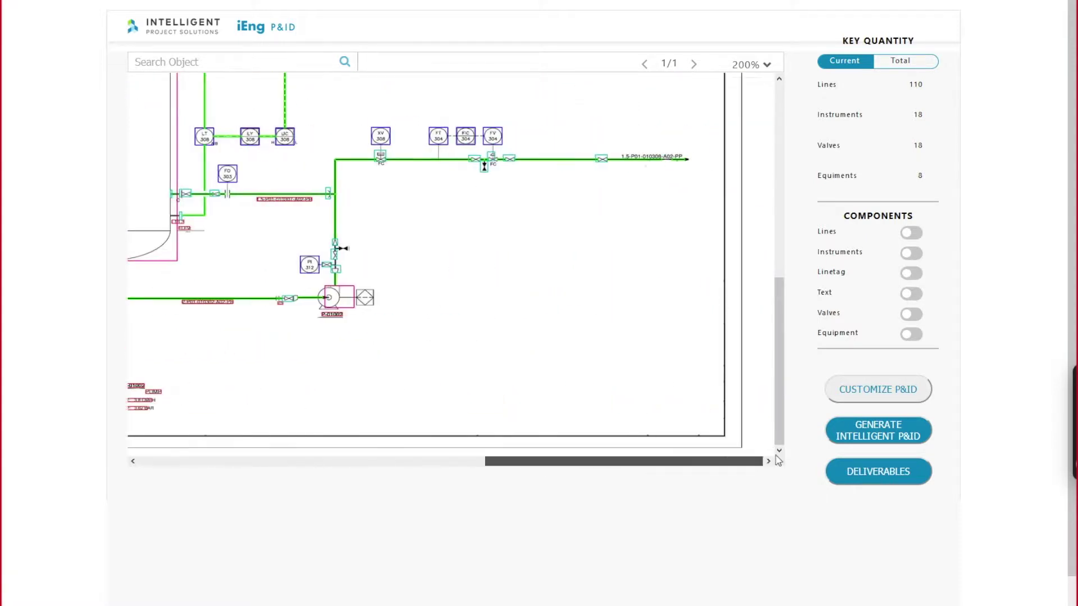
pyautogui.click(744, 67)
pyautogui.click(743, 106)
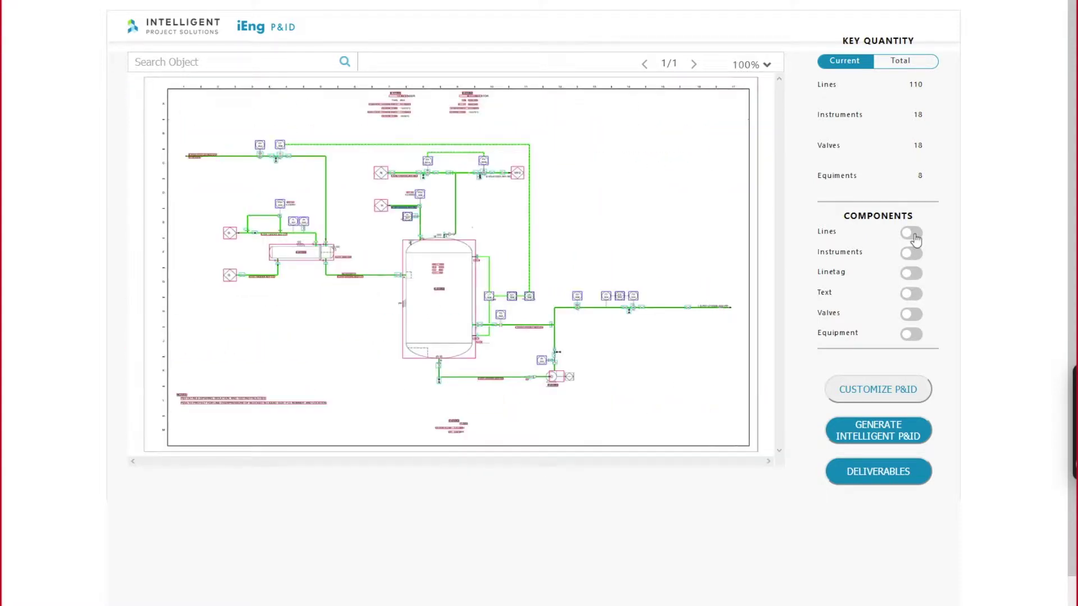
# Show recognized lines and line tags, then inspect the Customize P&ID result at 200%
pyautogui.click(911, 232)
pyautogui.click(911, 273)
pyautogui.click(883, 396)
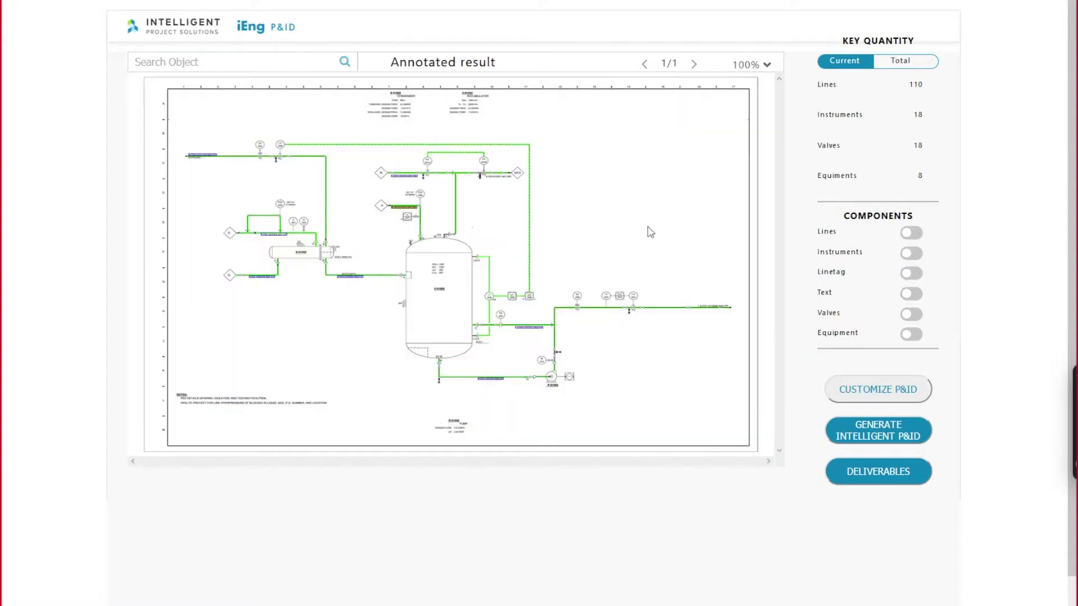
pyautogui.click(746, 66)
pyautogui.click(743, 140)
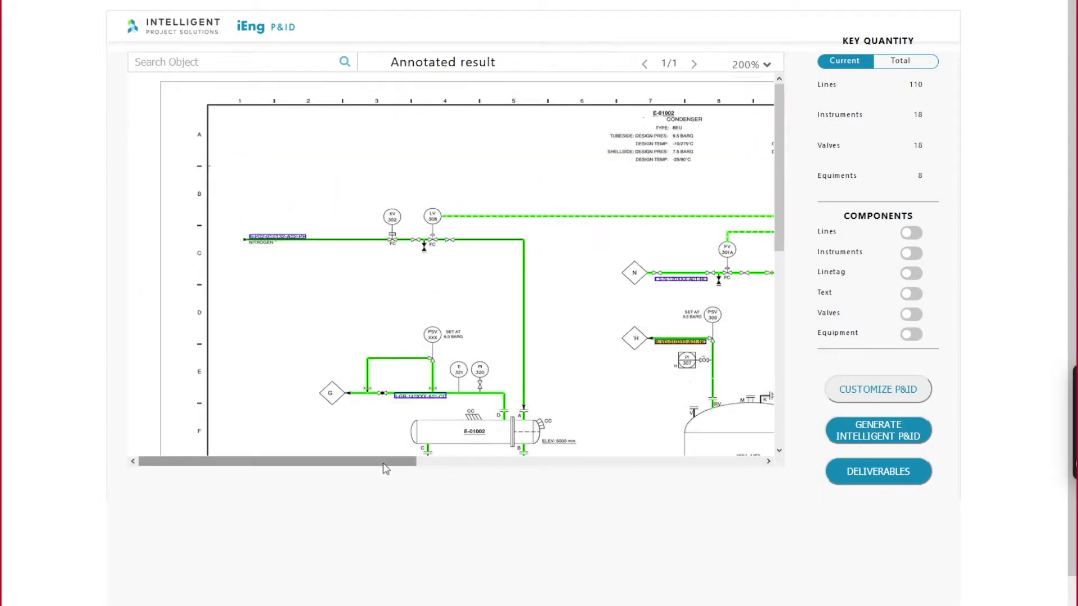
pyautogui.moveTo(385, 463); pyautogui.dragTo(808, 464)
pyautogui.click(878, 387)
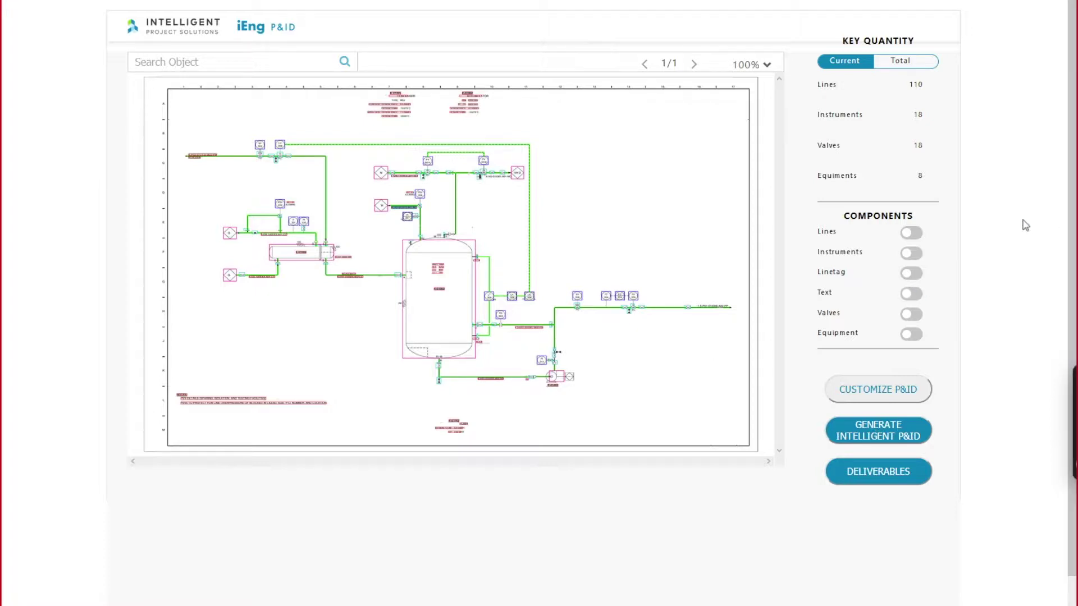
# Generate the intelligent P&ID into AutoCAD Plant 3D project dev_project_2 and hide the symbol palettes
pyautogui.click(875, 473)
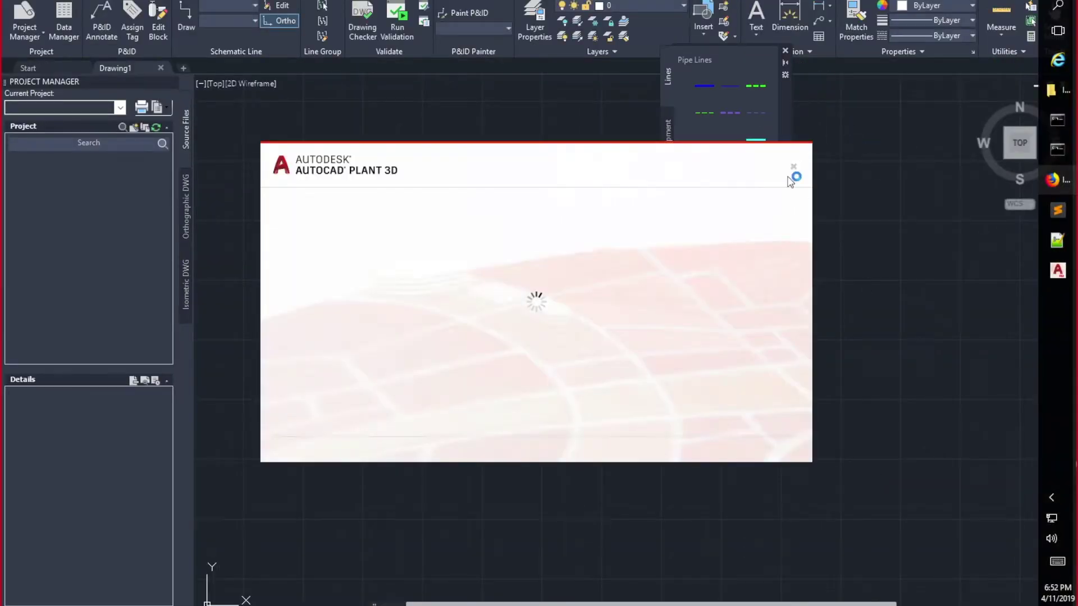
pyautogui.click(796, 169)
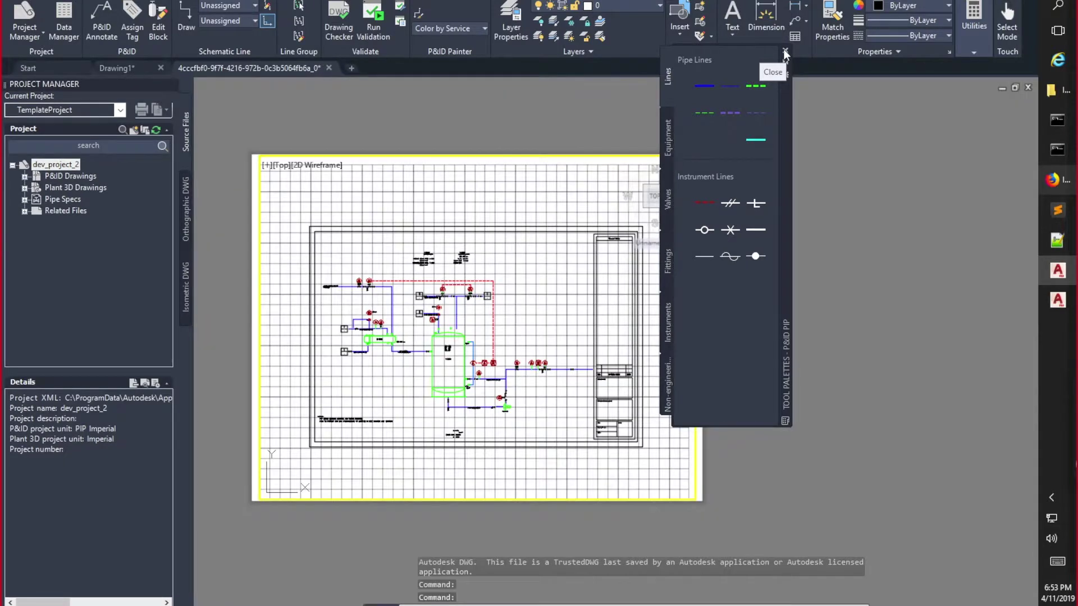
pyautogui.click(784, 51)
# Turn off the grid, hide the project browser, and pan around exchanger E-01002 and the vessel
pyautogui.press('F7')
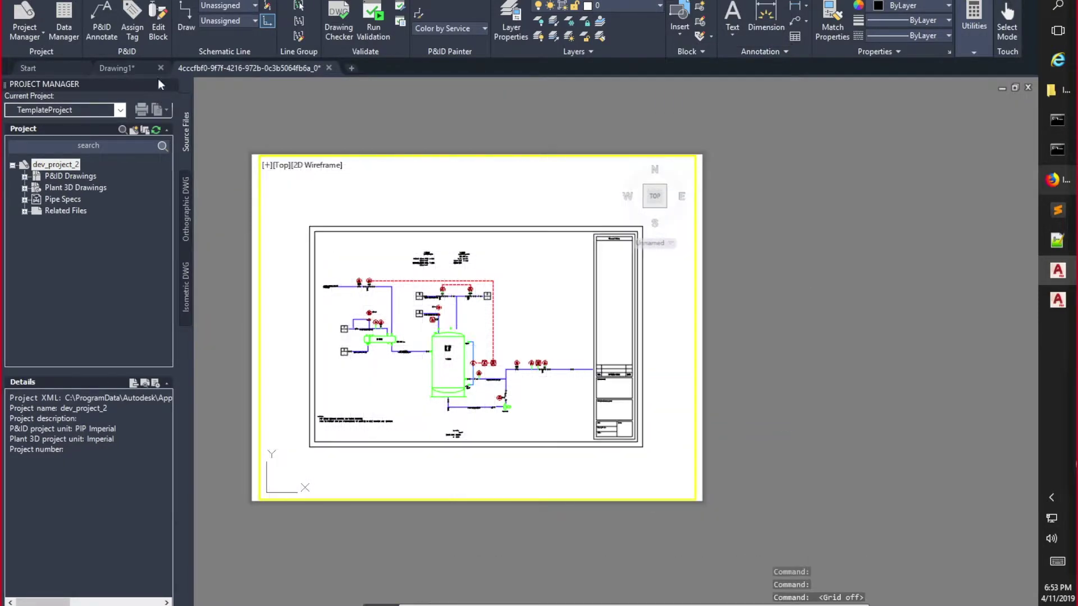
pyautogui.click(170, 84)
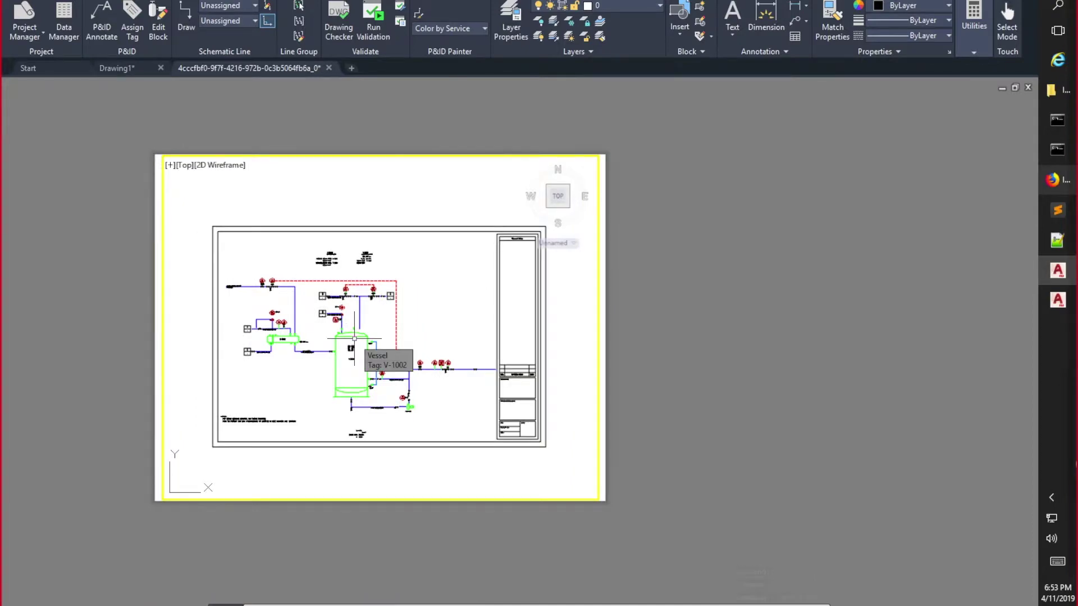
pyautogui.scroll(4, 354, 338)
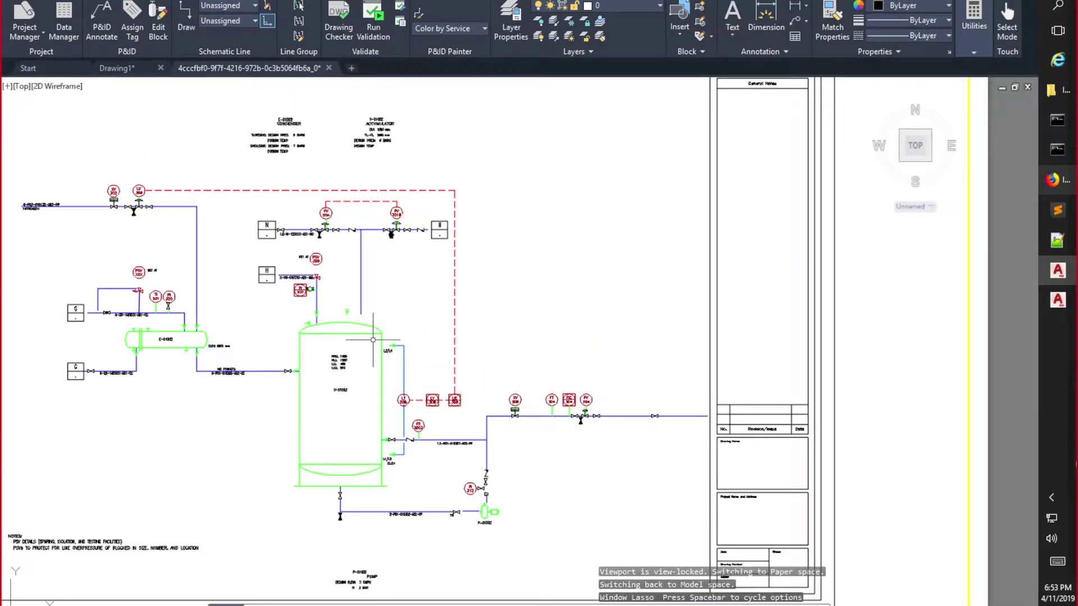
pyautogui.moveTo(373, 339); pyautogui.dragTo(462, 348, button='middle')
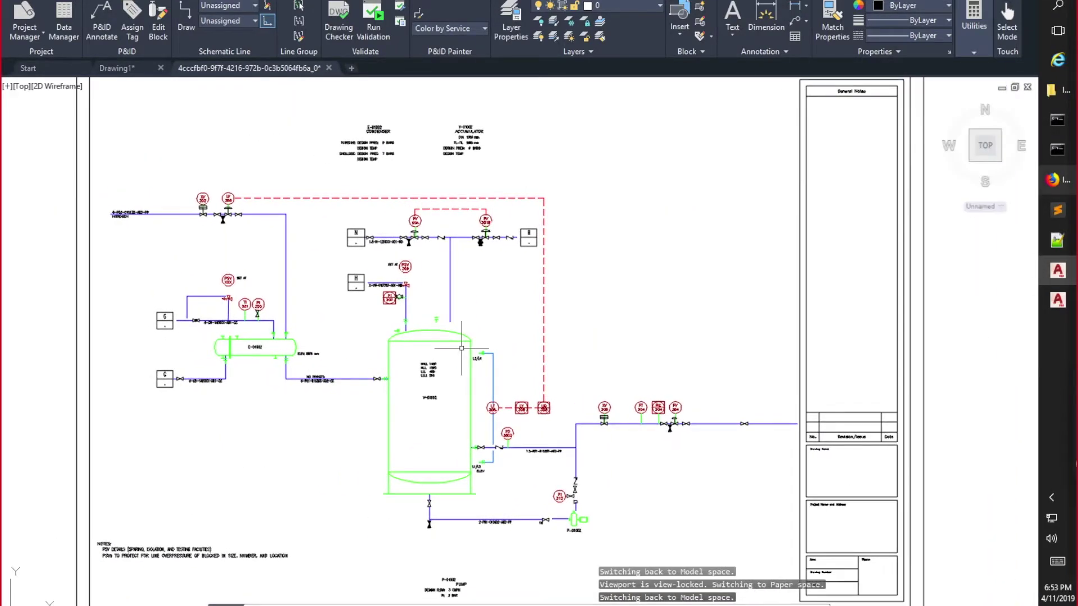
pyautogui.scroll(4, 461, 348)
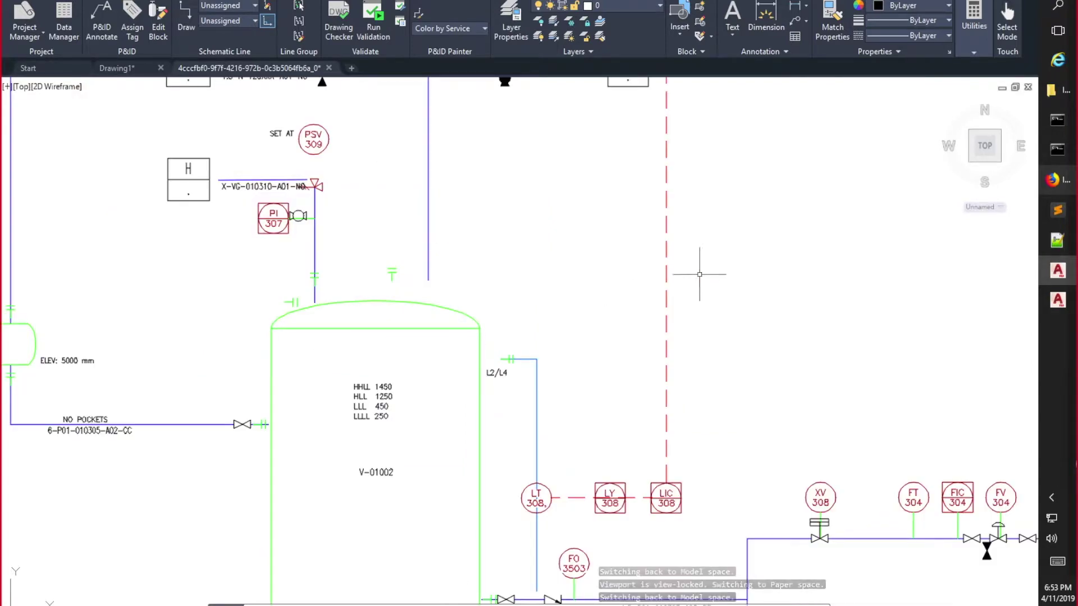
pyautogui.moveTo(699, 277)
pyautogui.mouseDown(button='middle')
pyautogui.moveTo(702, 349)
pyautogui.moveTo(736, 298)
pyautogui.moveTo(832, 337)
pyautogui.moveTo(1037, 372)
pyautogui.mouseUp(button='middle')
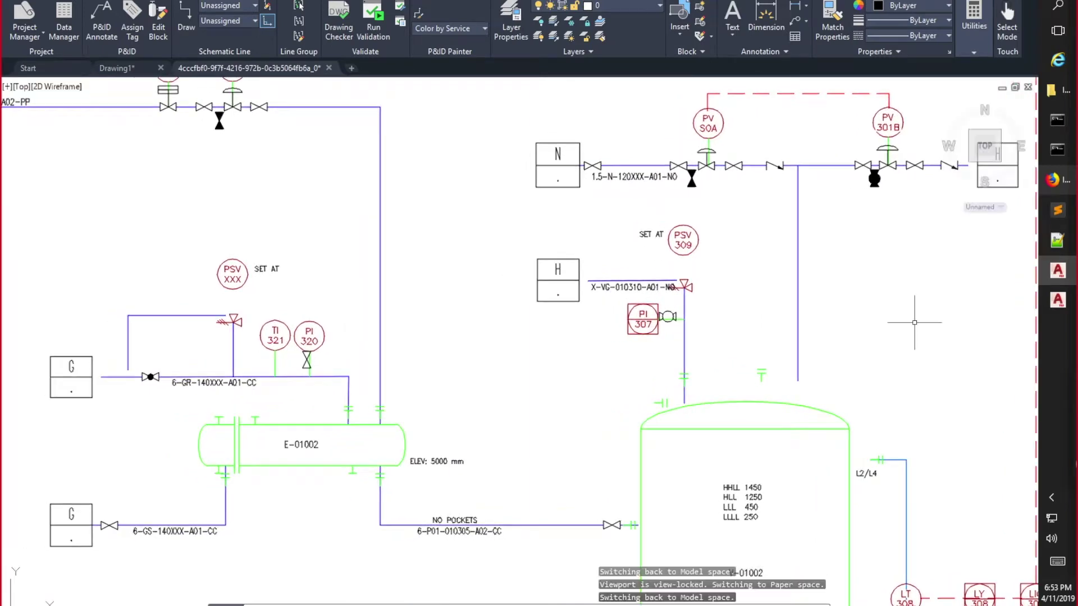
pyautogui.moveTo(295, 211)
pyautogui.mouseDown(button='middle')
pyautogui.moveTo(277, 234)
pyautogui.moveTo(502, 175)
pyautogui.moveTo(483, 11)
pyautogui.mouseUp(button='middle')
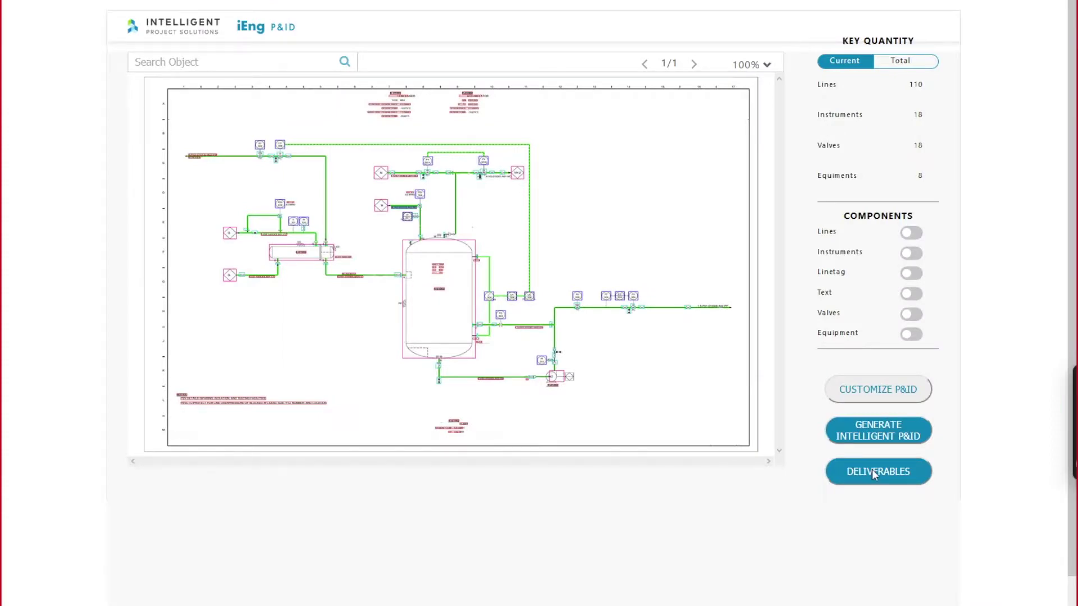
pyautogui.click(871, 469)
pyautogui.click(829, 76)
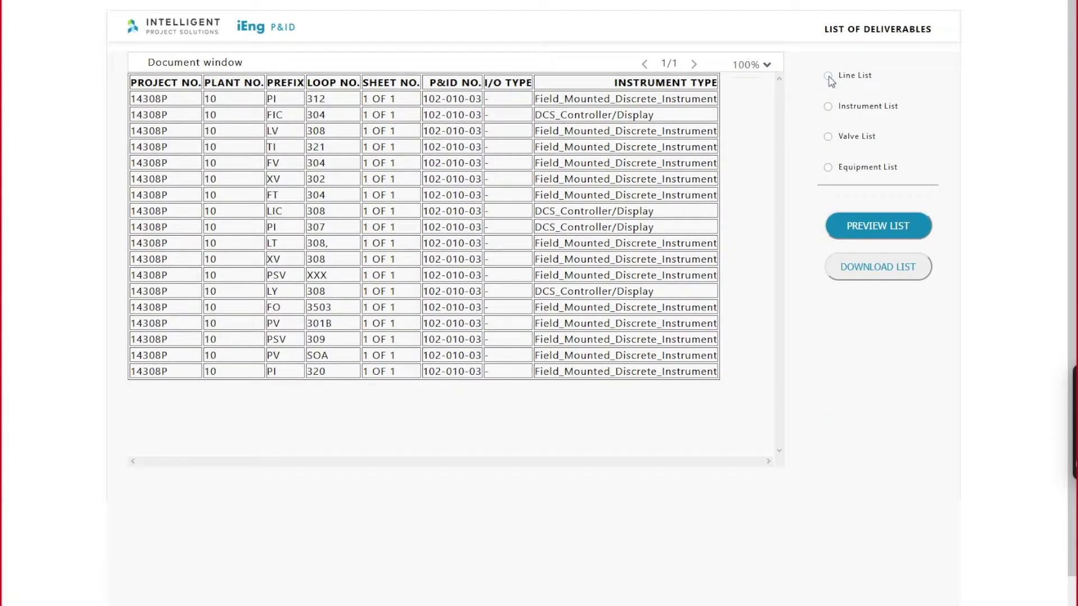
pyautogui.click(871, 223)
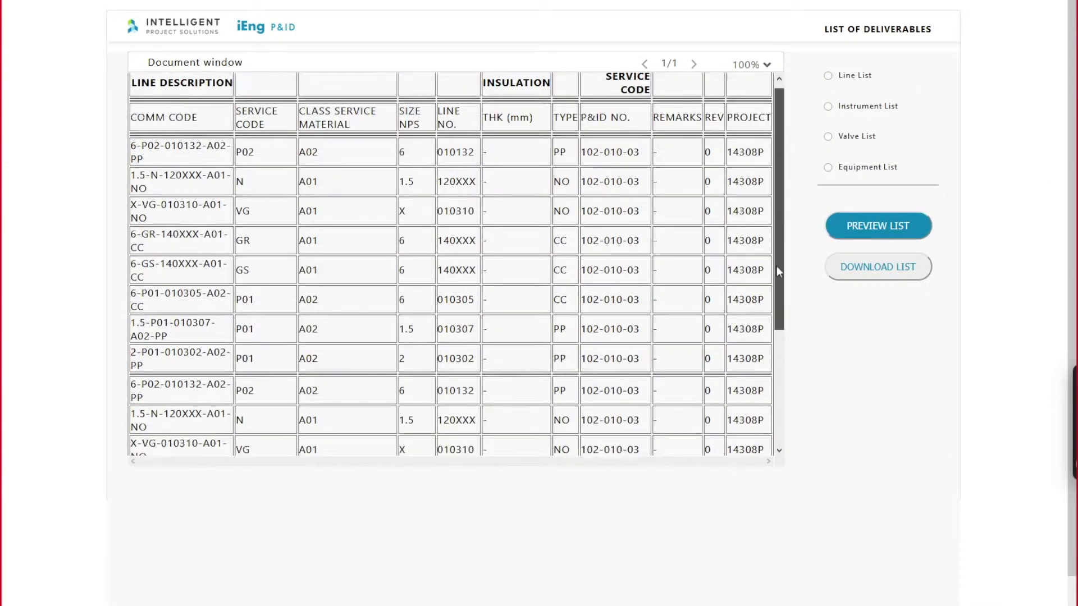
pyautogui.moveTo(776, 266); pyautogui.dragTo(775, 370)
pyautogui.click(828, 107)
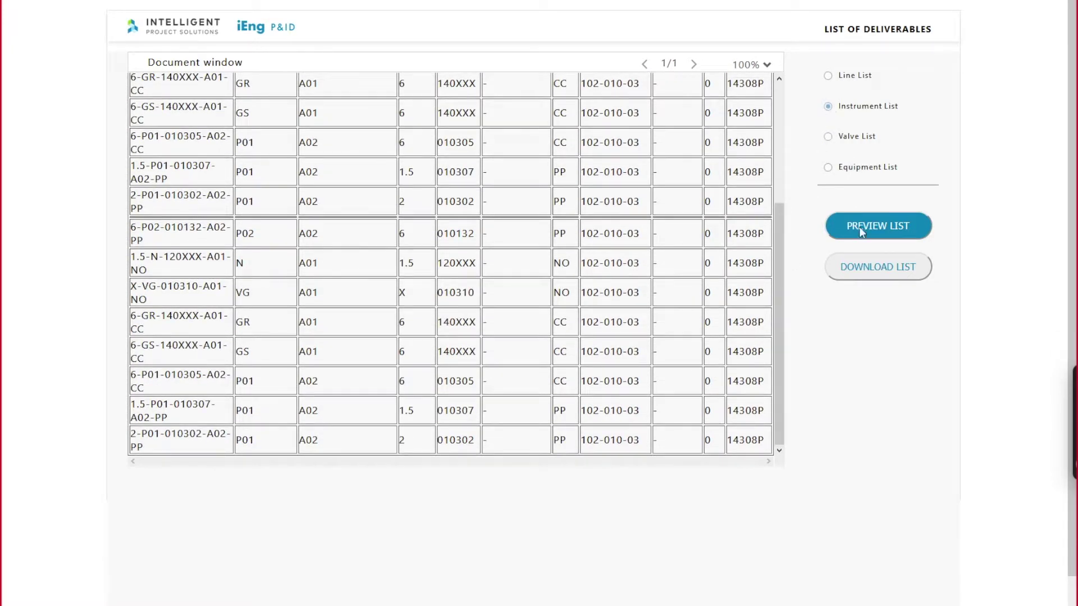
pyautogui.click(859, 226)
pyautogui.moveTo(391, 7)
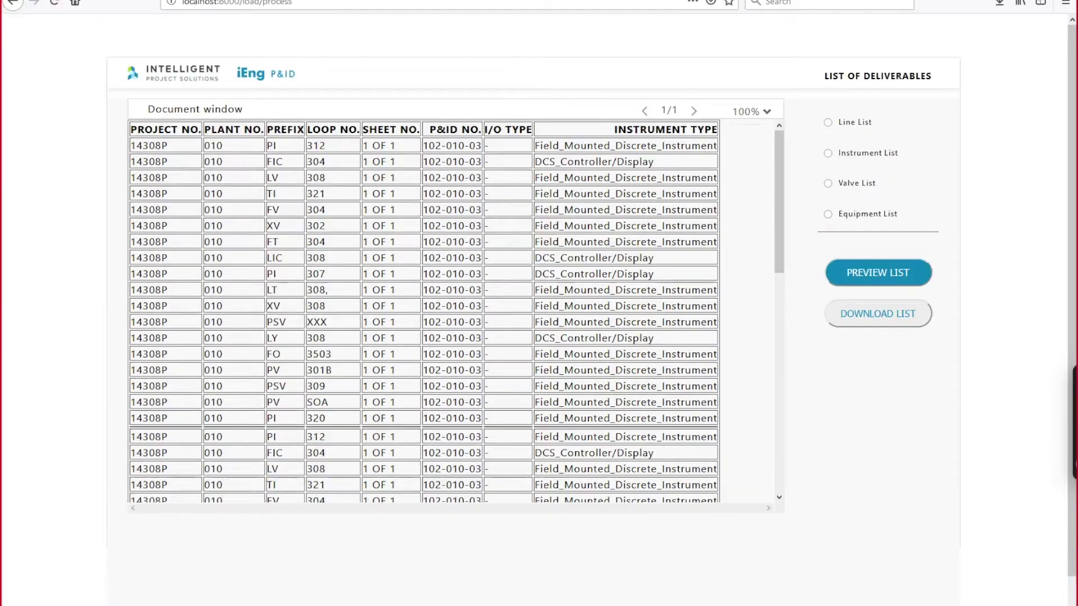
pyautogui.click(12, 5)
pyautogui.click(13, 5)
# Search the recognised drawing for PV, then for A02, to highlight matching items
pyautogui.click(13, 4)
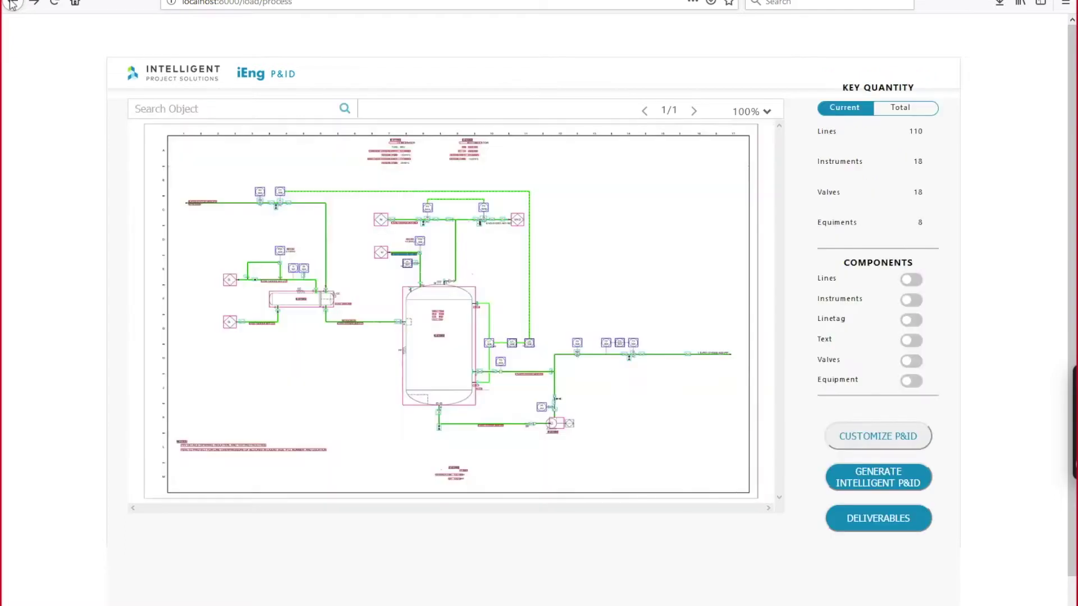
pyautogui.write('PV')
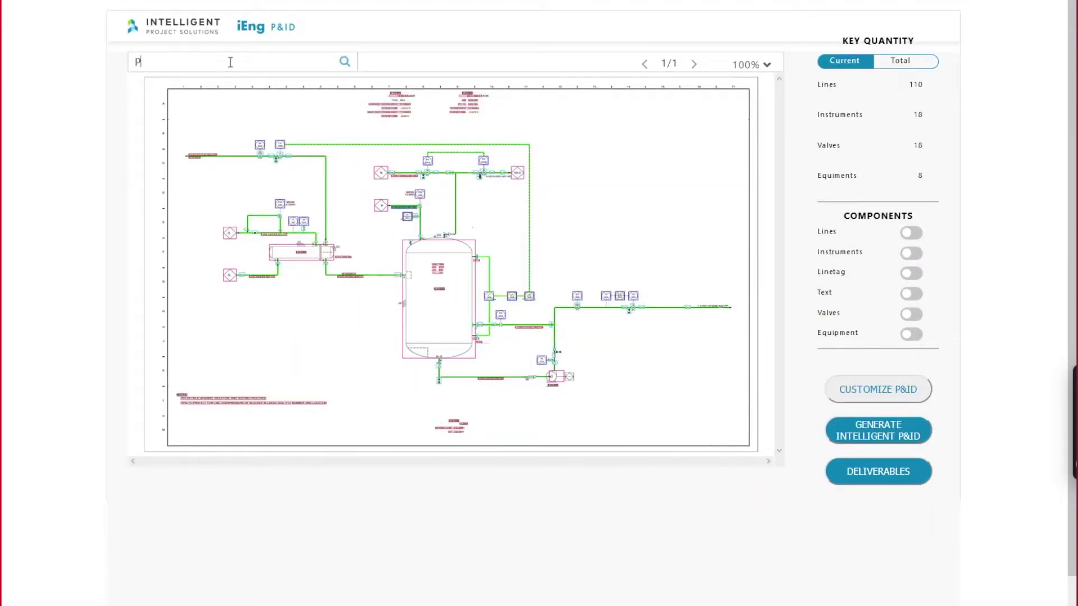
pyautogui.click(345, 62)
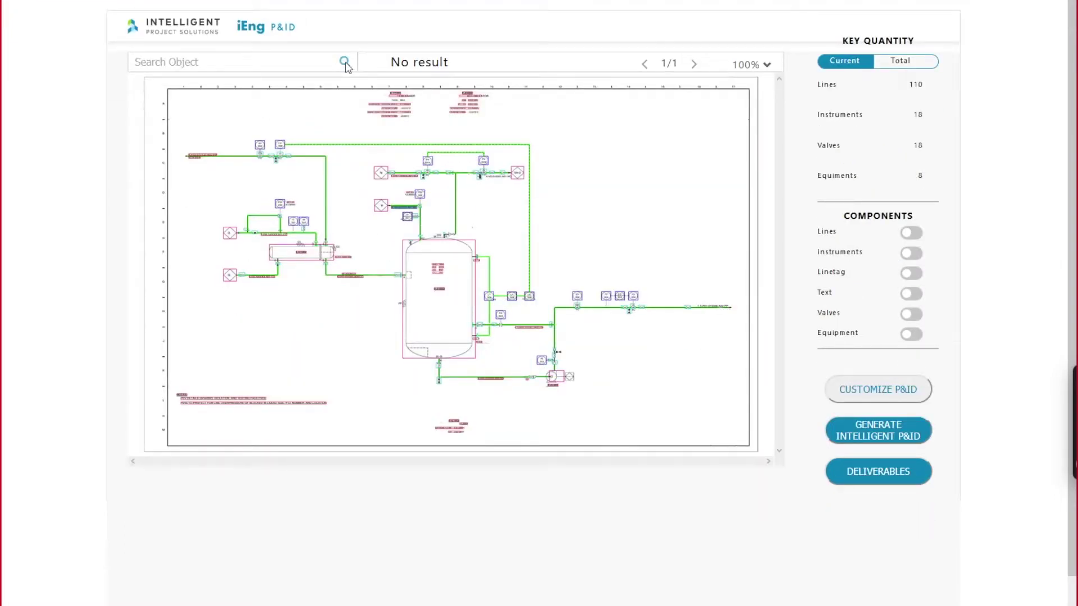
pyautogui.write('A02')
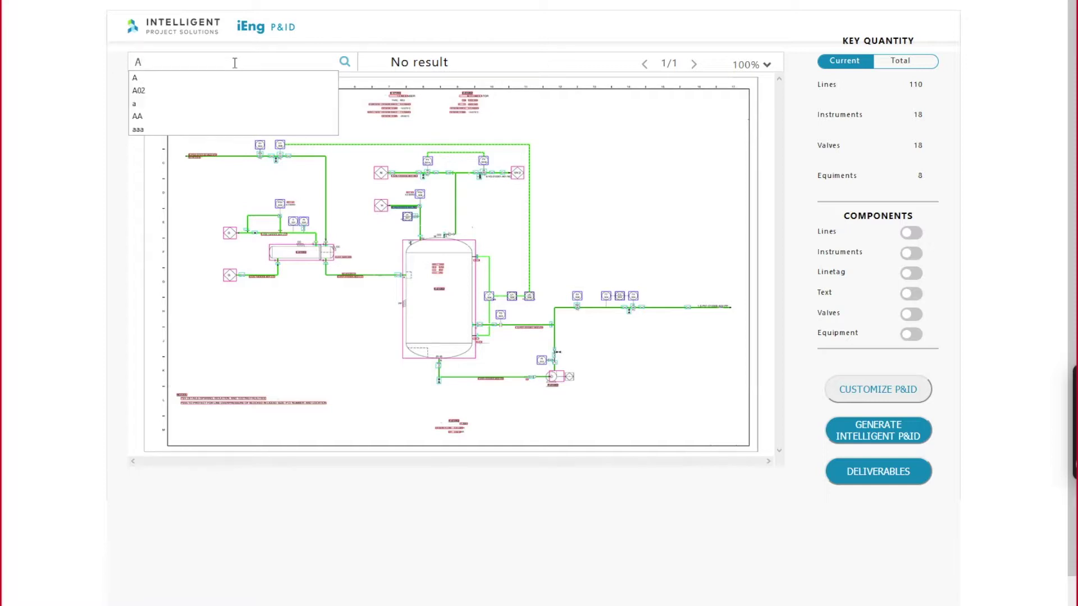
pyautogui.click(345, 62)
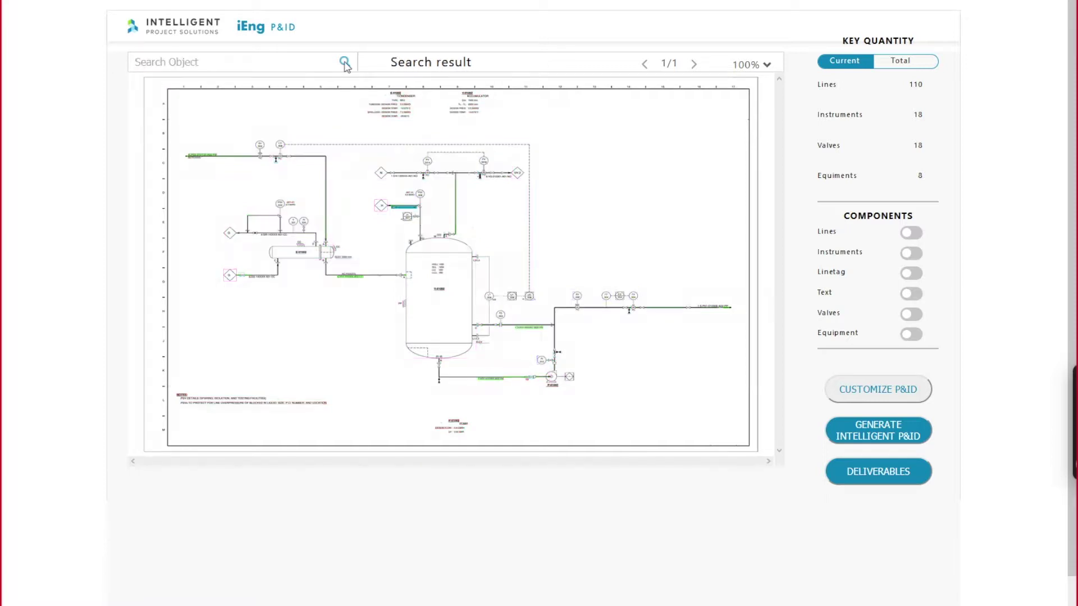
# Zoom the drawing to 200% and pan across it
pyautogui.click(749, 65)
pyautogui.click(742, 140)
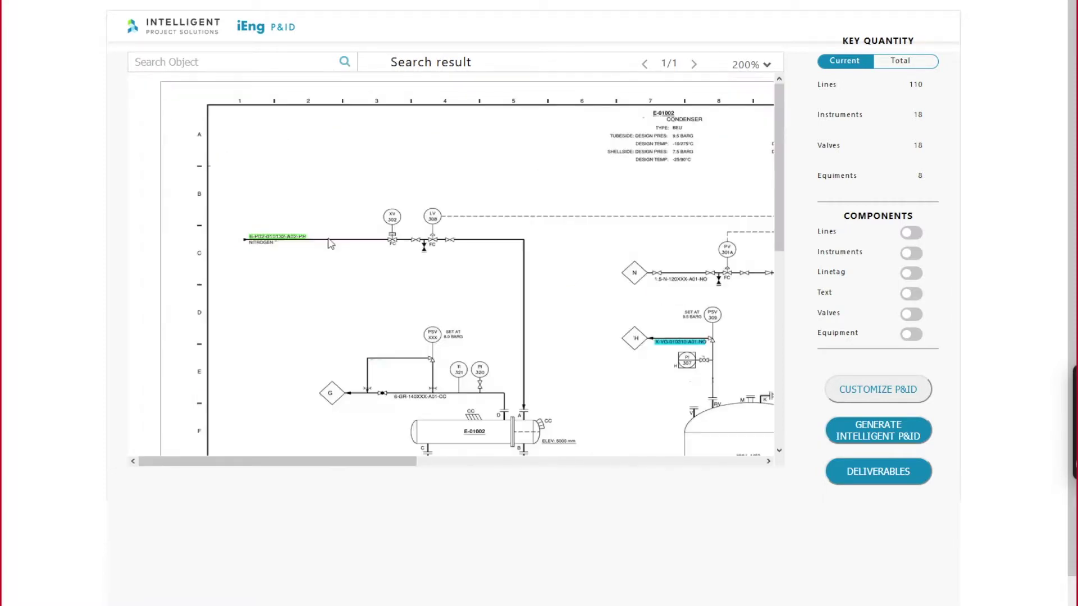
pyautogui.moveTo(366, 462); pyautogui.dragTo(470, 466)
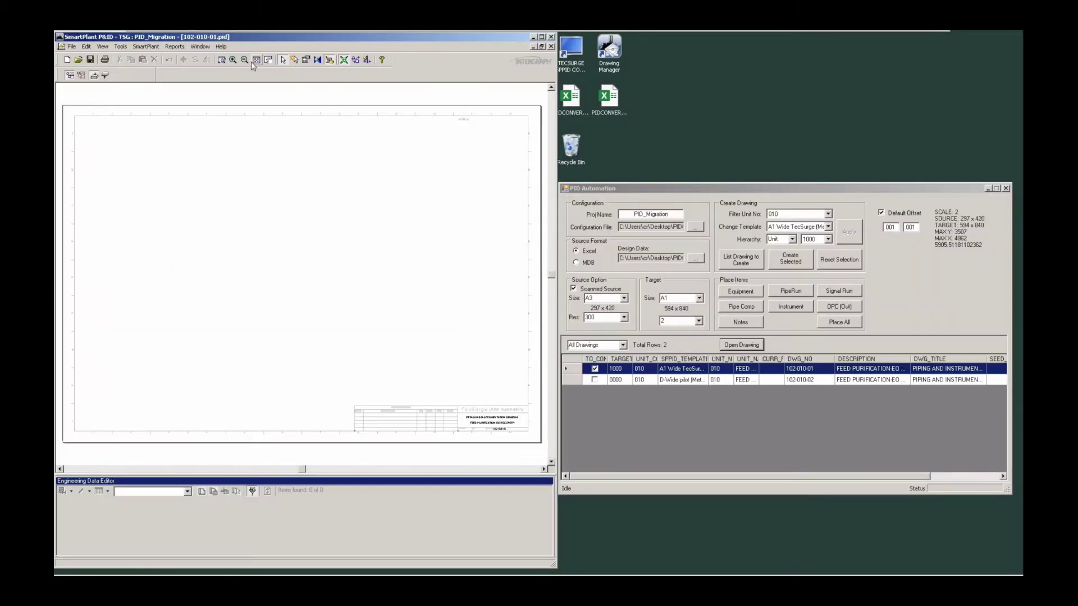
# Place all recognised items into 102-010-01.pid, accepting both filters, then view vessel V-01002
pyautogui.click(834, 325)
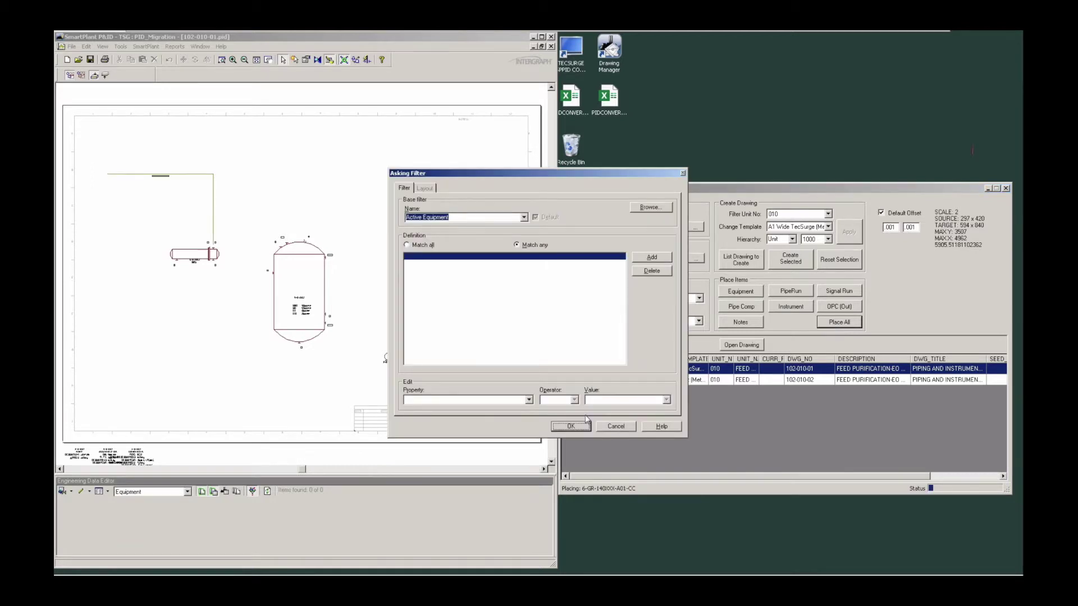
pyautogui.click(583, 425)
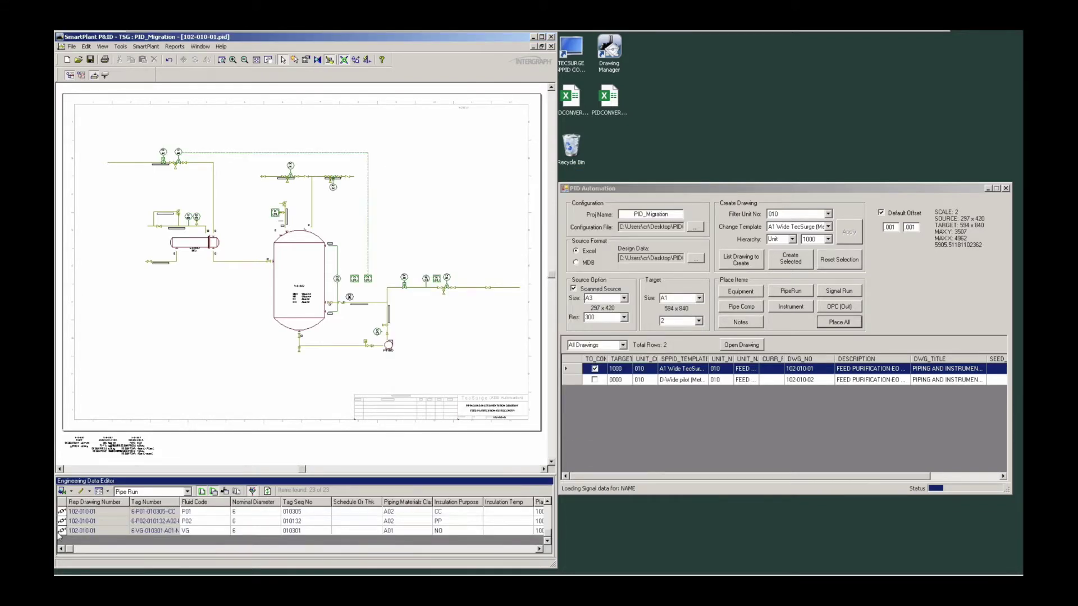
pyautogui.click(571, 426)
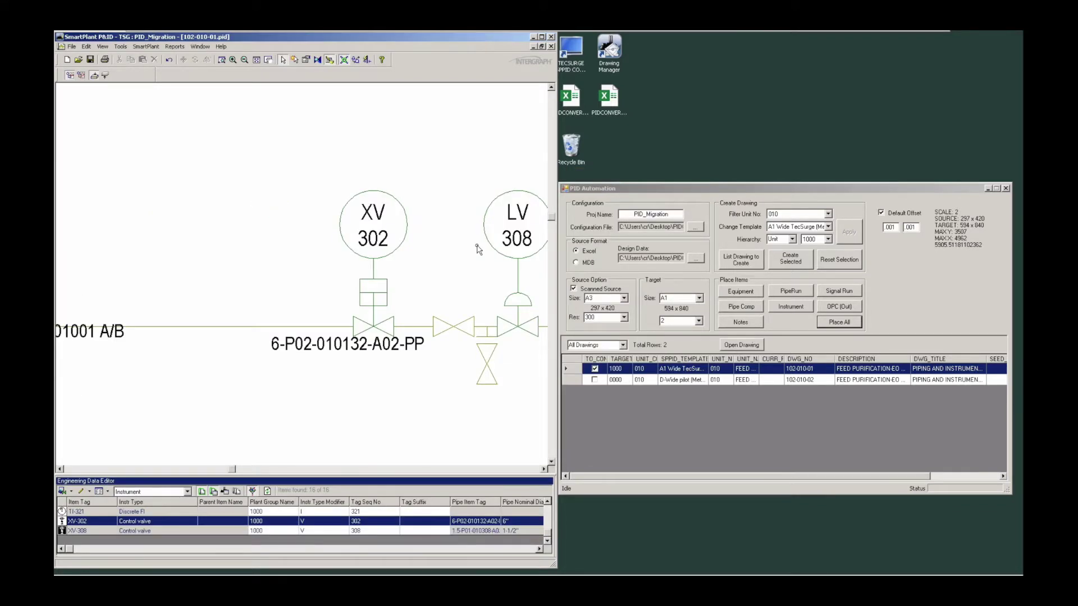
pyautogui.scroll(-4, 478, 250)
pyautogui.moveTo(478, 249); pyautogui.dragTo(239, 345, button='middle')
pyautogui.scroll(-4, 238, 345)
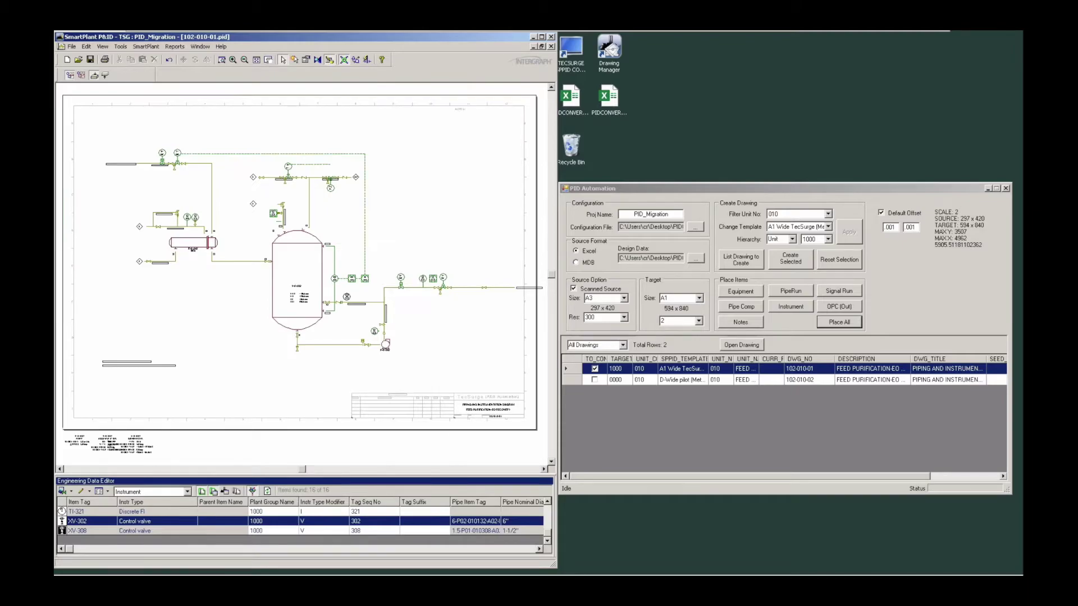